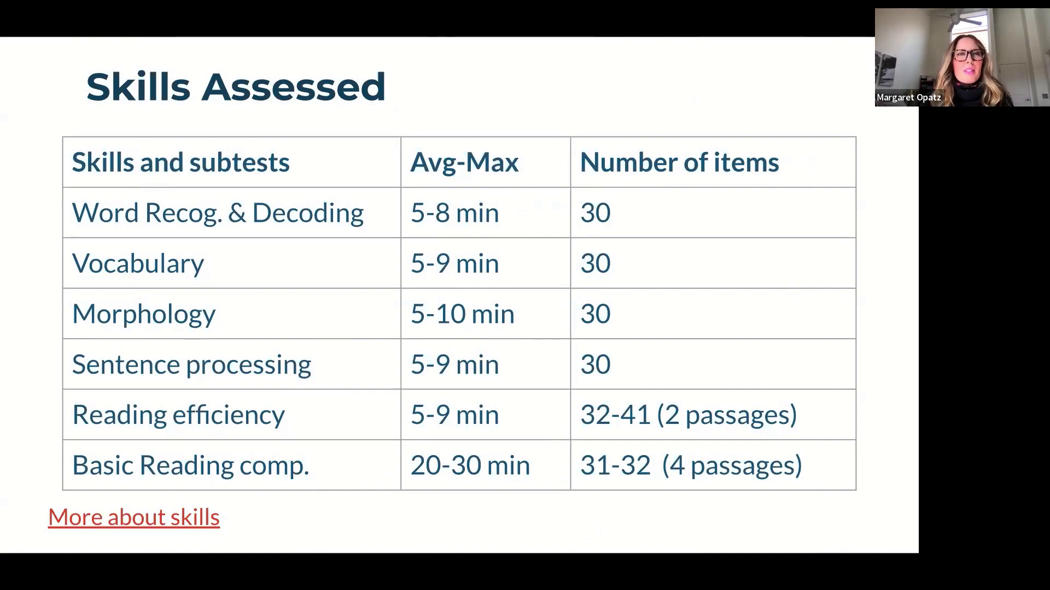
Switch from the Skills Assessed slide to the Capti homepage tab in Chrome
key("ctrl+Tab")
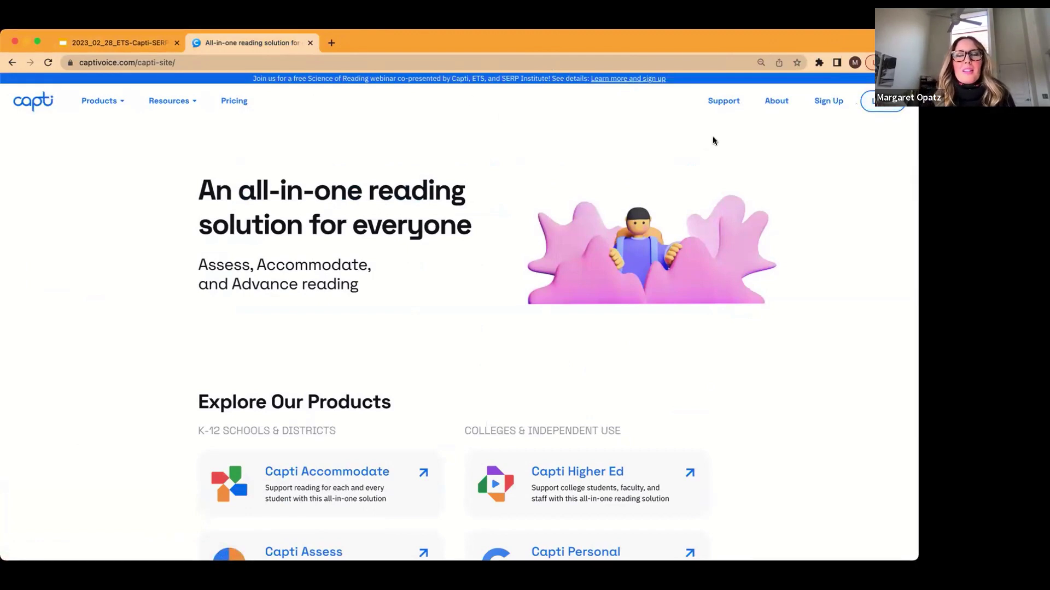
Log in to Capti with the autofilled credentials to reach the Quick Start dashboard
left_click(884, 105)
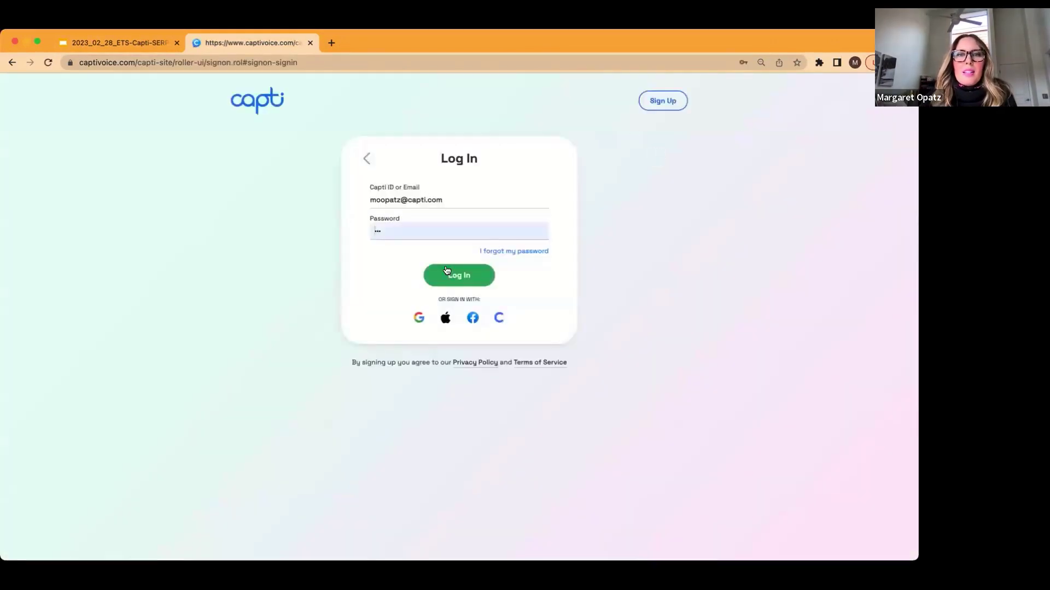
left_click(467, 274)
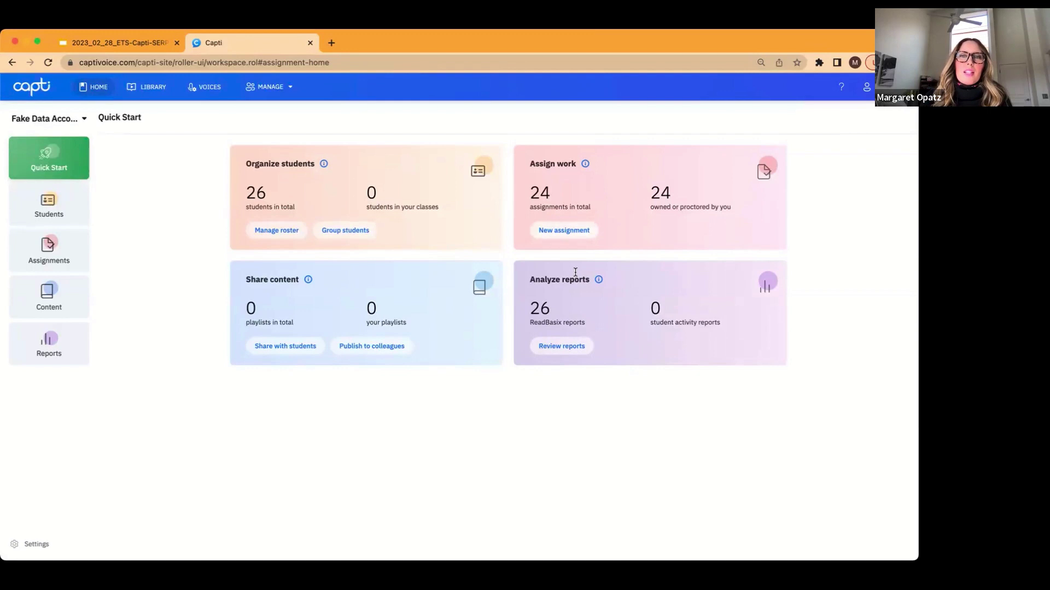
Start a new assignment of type ETS ReadBasix under Capti Assess
left_click(565, 232)
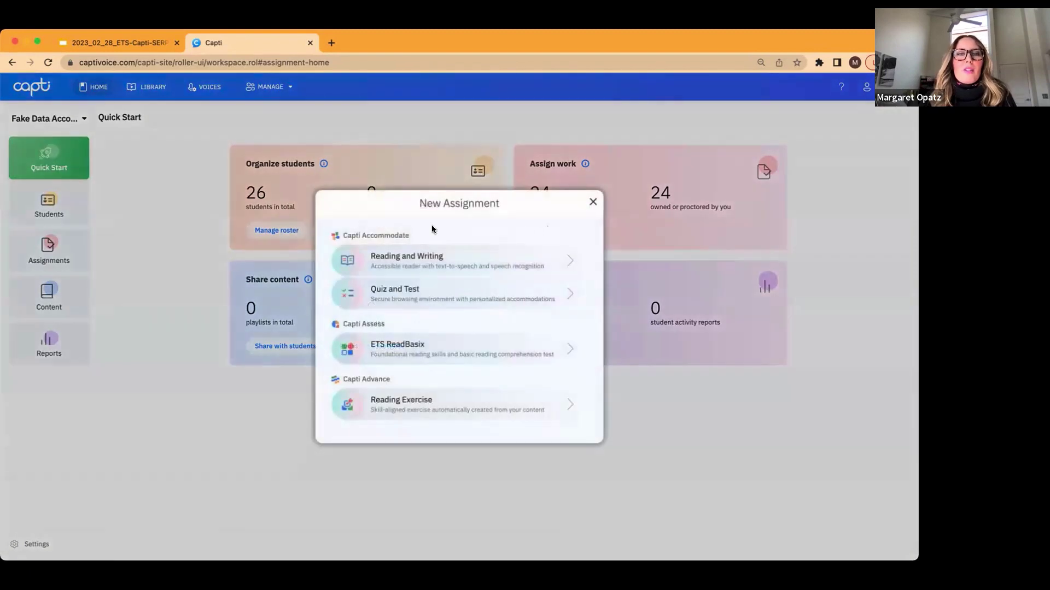
left_click(402, 344)
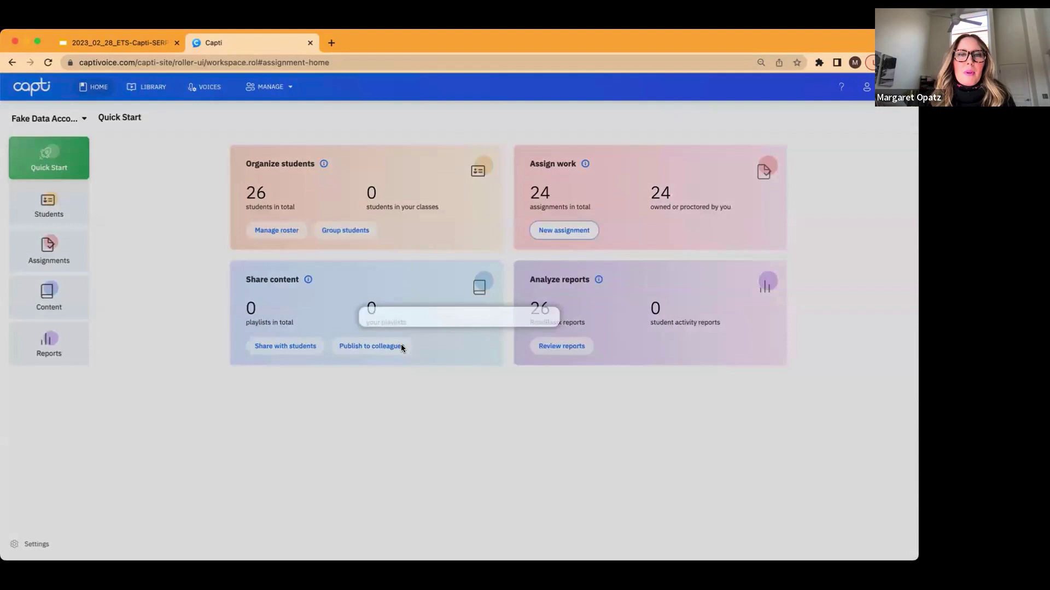
Name the assignment '8th FALL', set grade 8, exclude Reading Comprehension, and choose Medium difficulty
type("8")
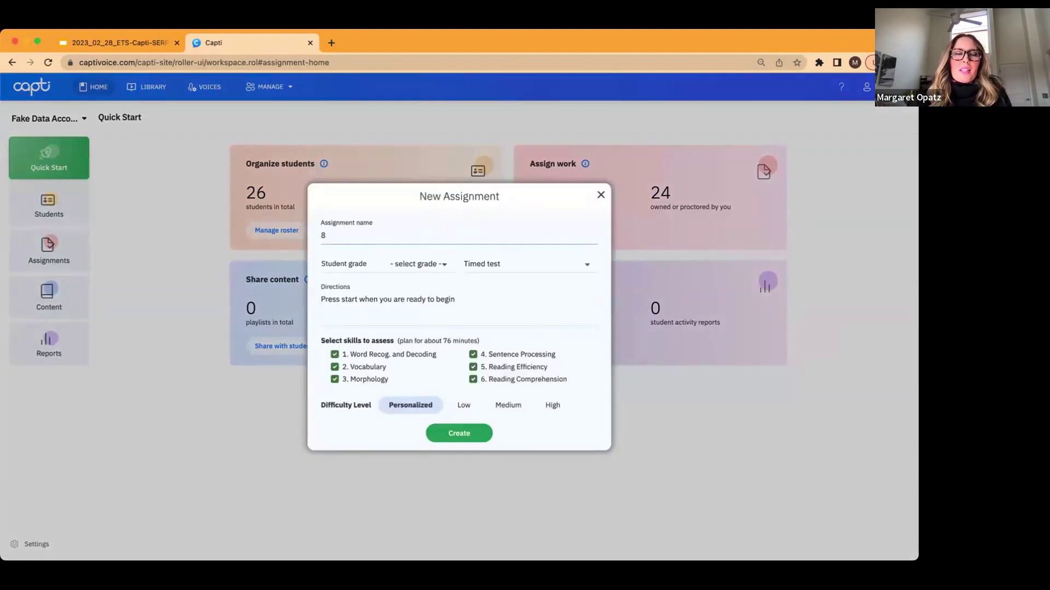
type("Tth FALL")
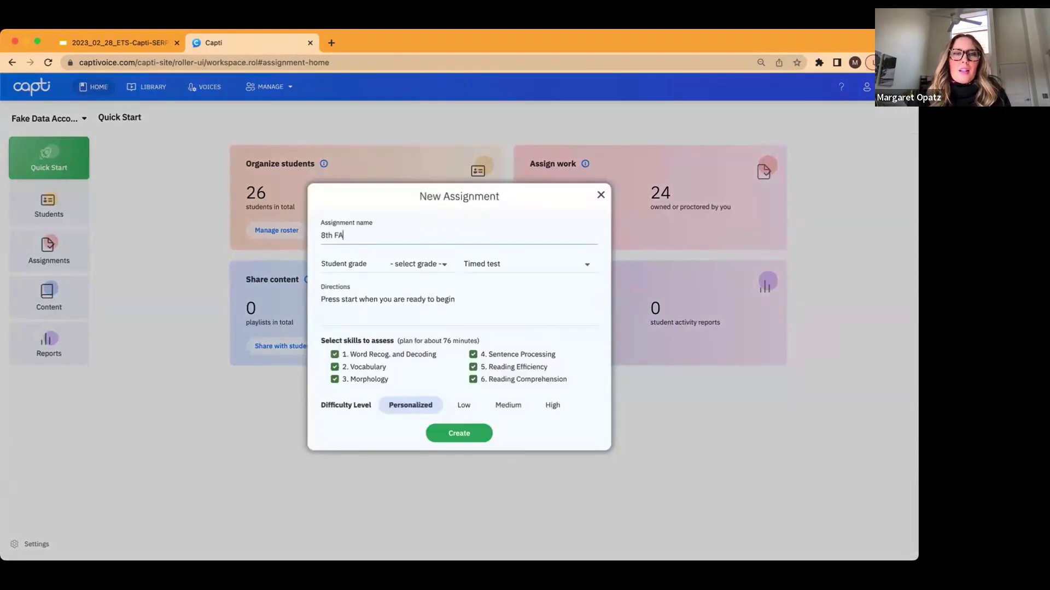
left_click(422, 266)
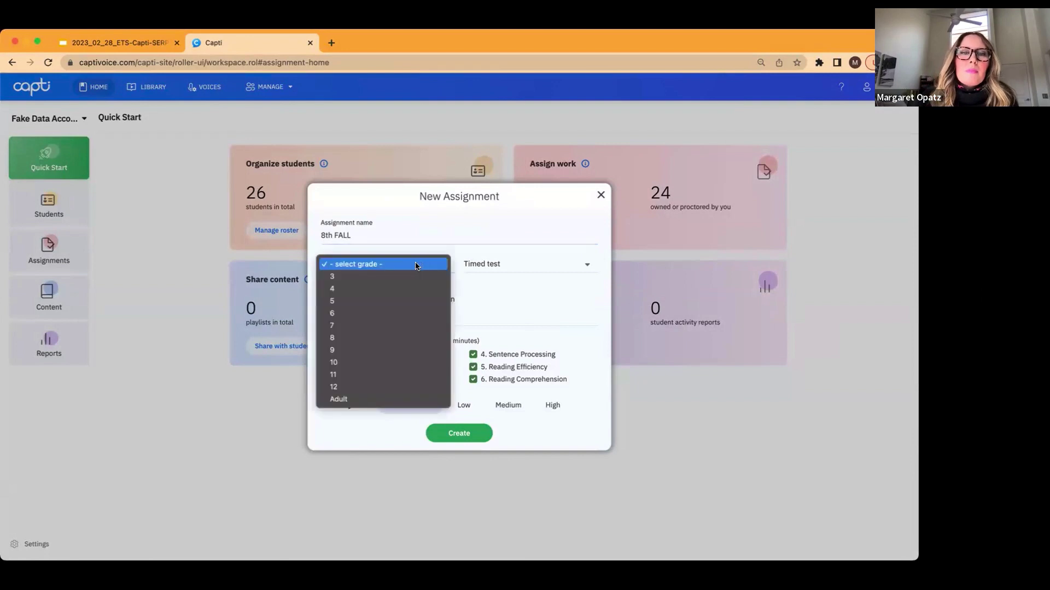
left_click(386, 340)
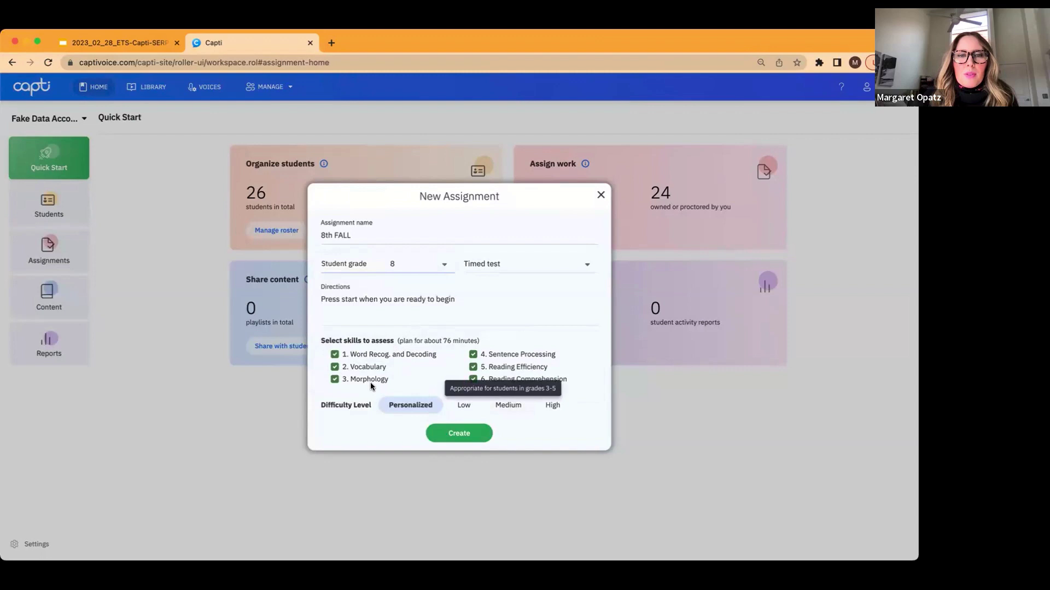
left_click(473, 379)
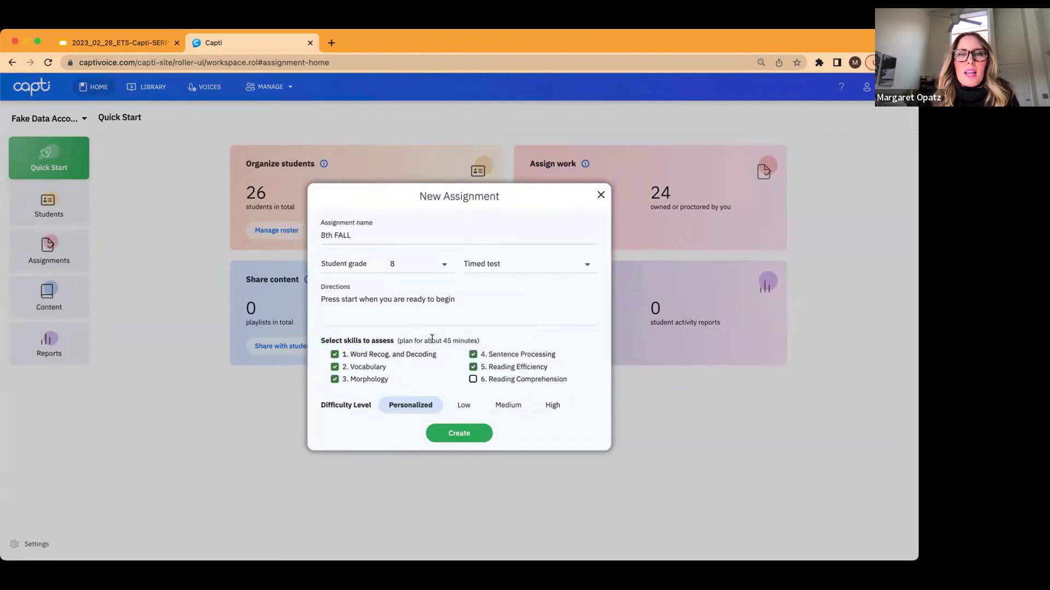
left_click_drag(397, 339, 480, 338)
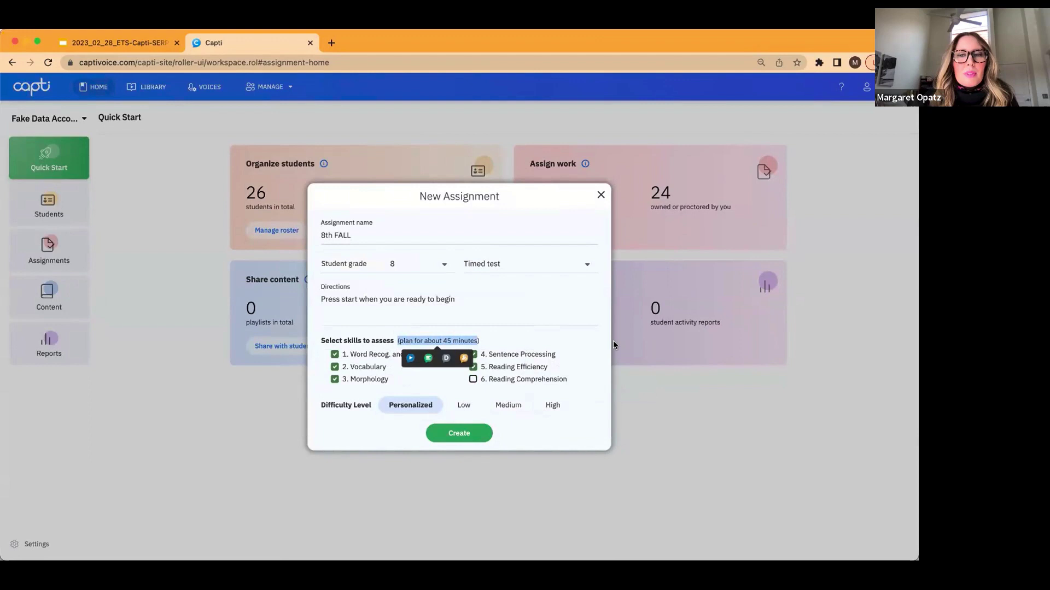
left_click(511, 405)
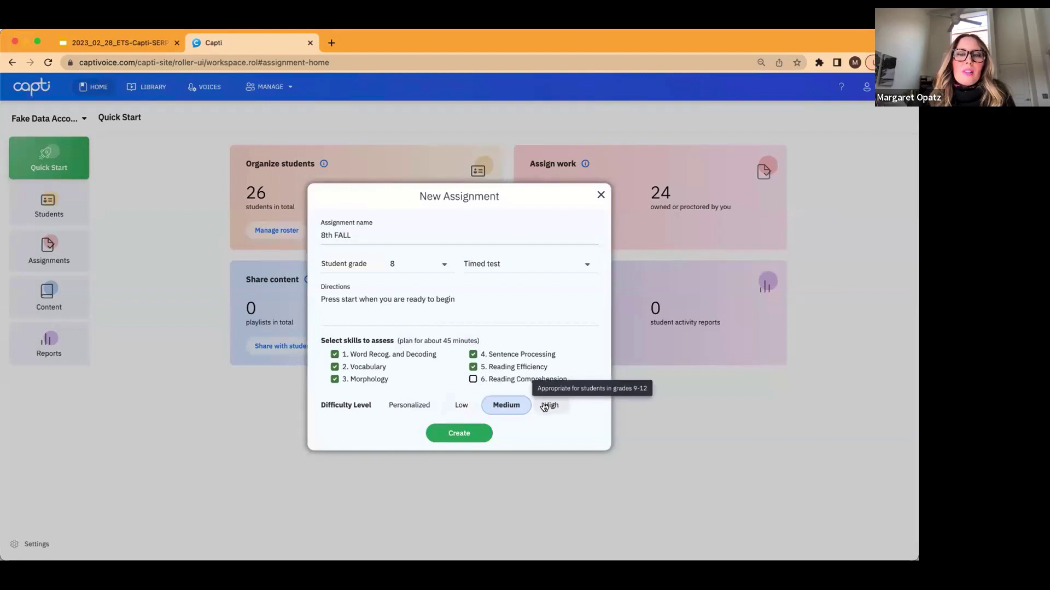
Create the 8th FALL assignment and confirm launching it now
left_click(462, 434)
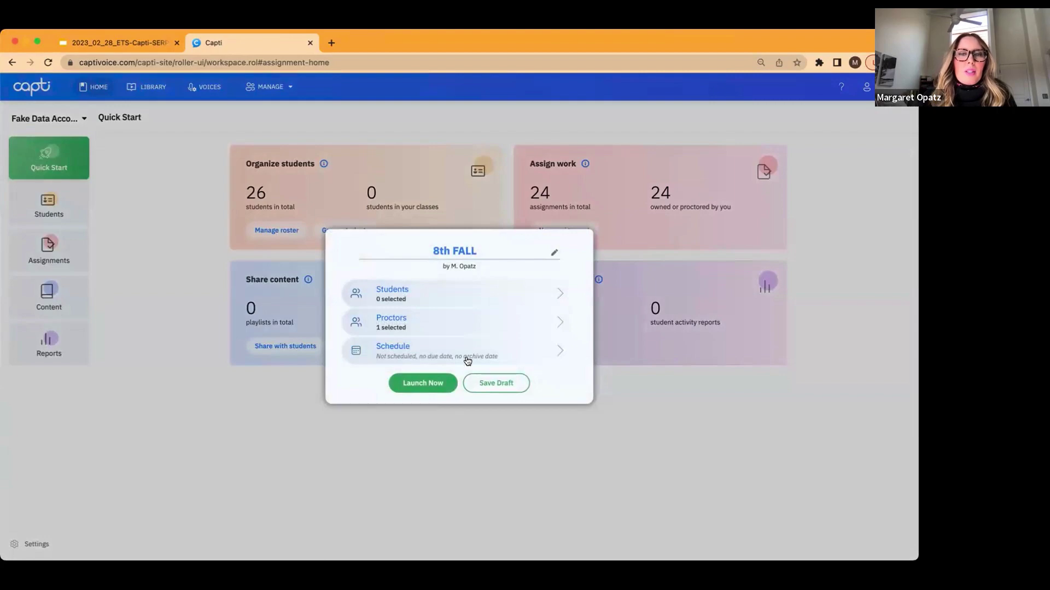
left_click(430, 384)
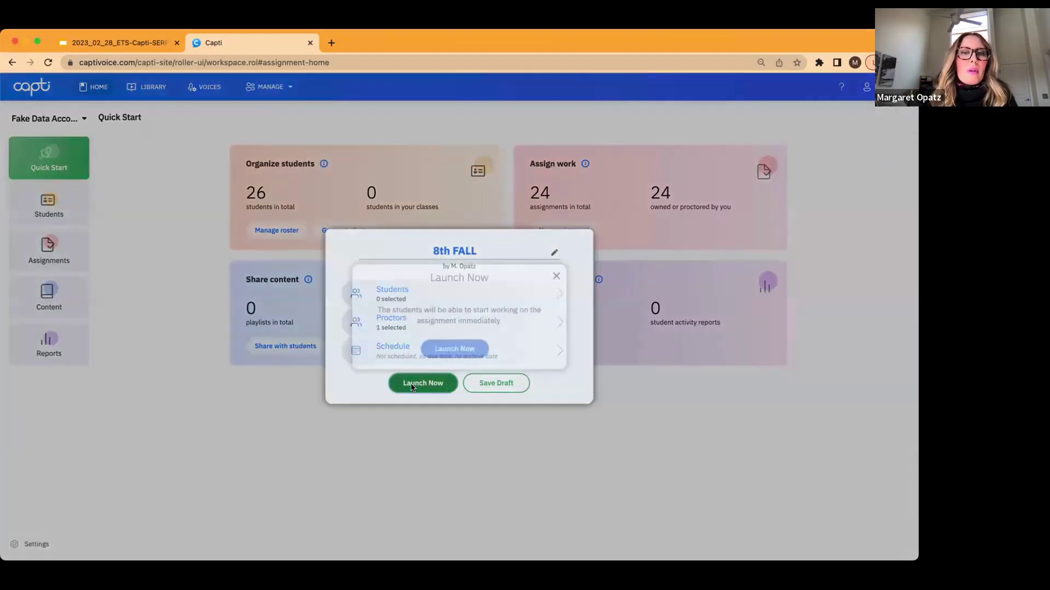
left_click(444, 347)
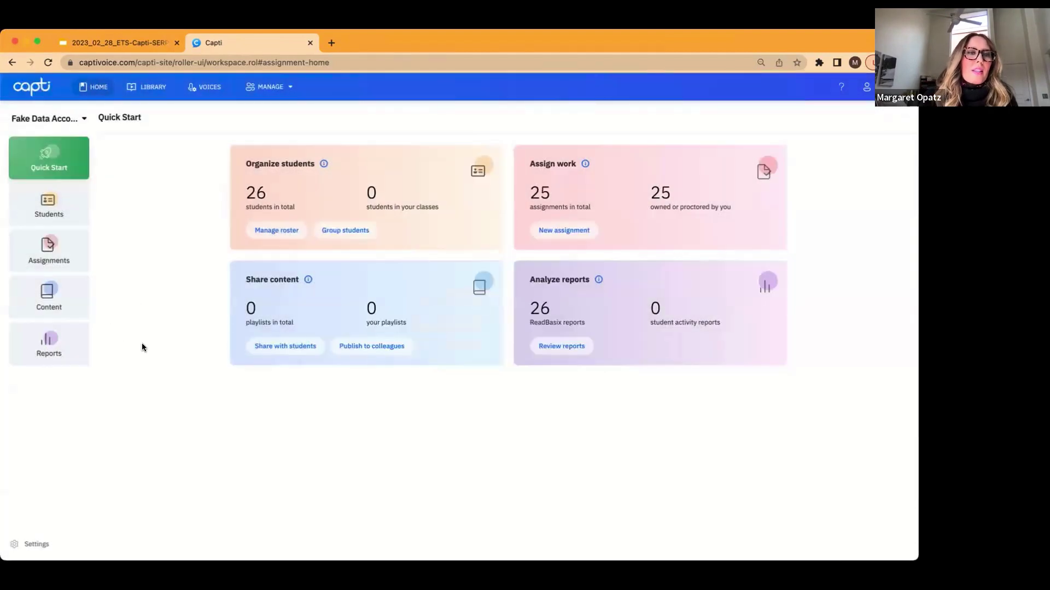
Open the ETS ReadBasix report broken down by class and select Grade 7
left_click(47, 349)
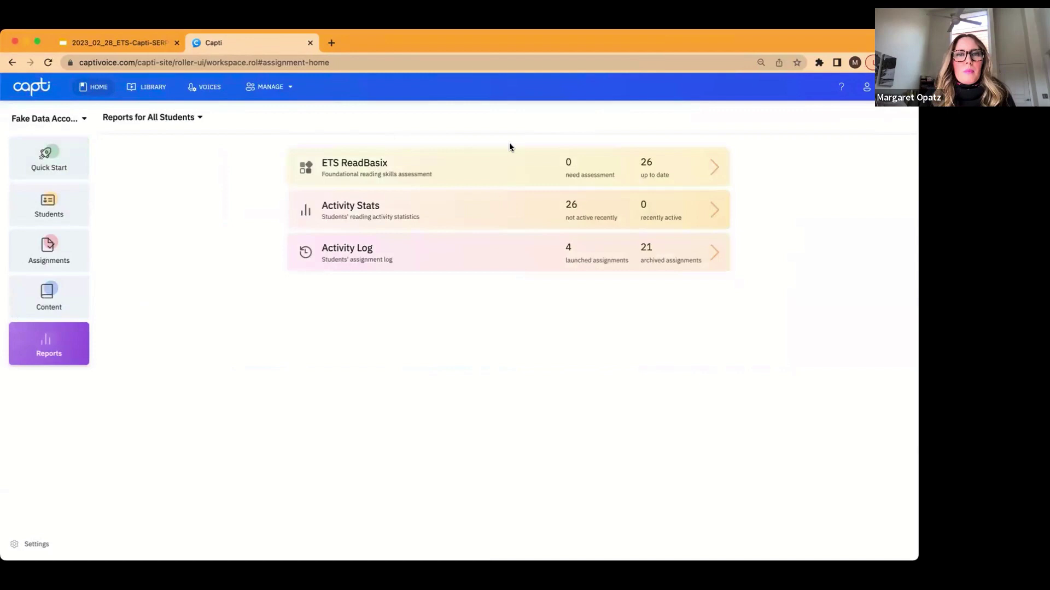
left_click(366, 164)
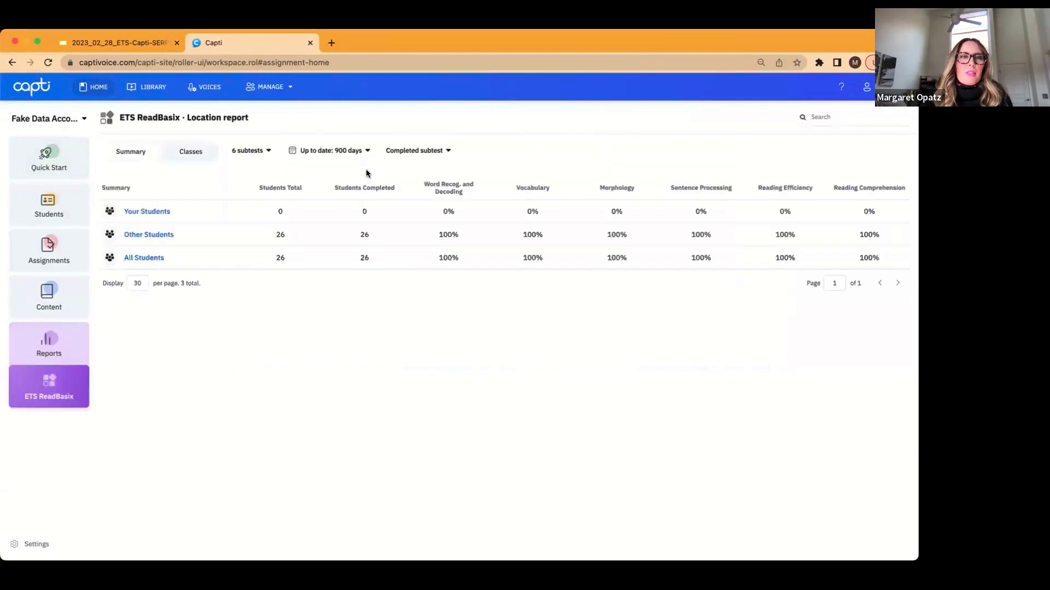
left_click(184, 155)
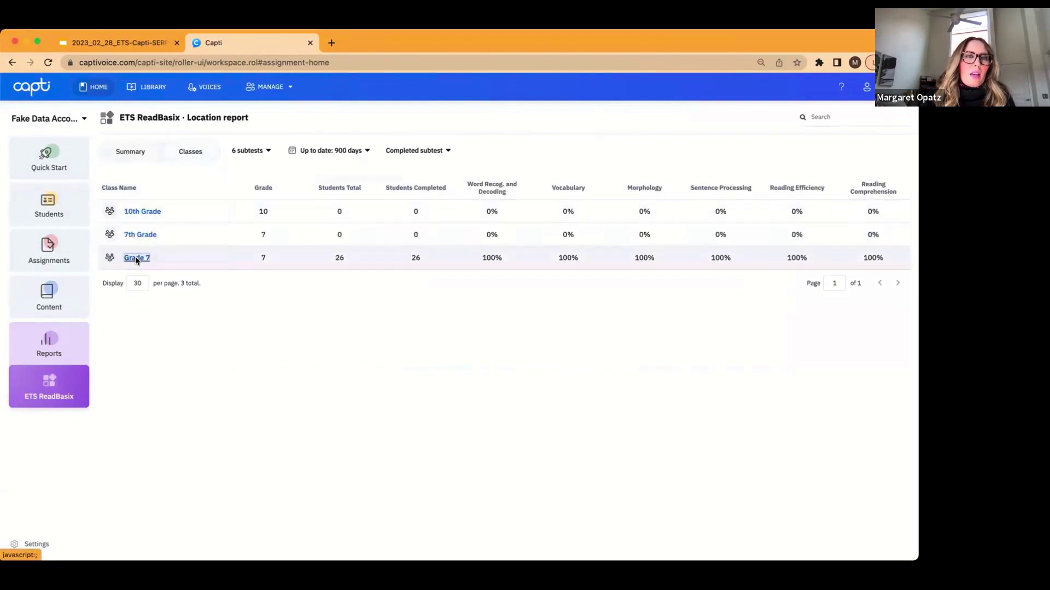
left_click(136, 259)
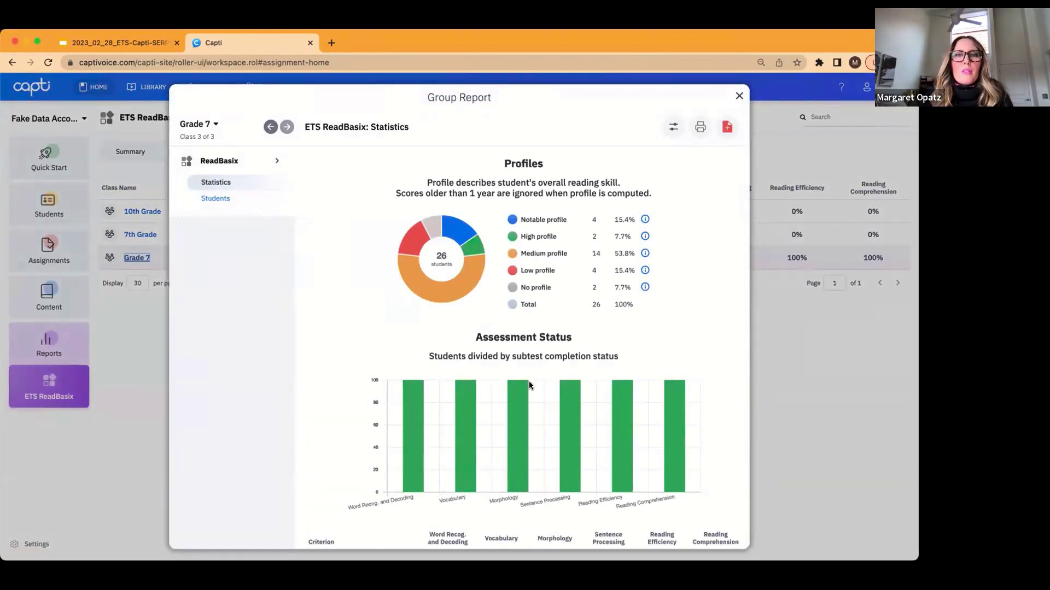
Scroll through Grade 7 statistics from Scale Score to the RTI Tier Recommendation chart
scroll(529, 384, "down", 5)
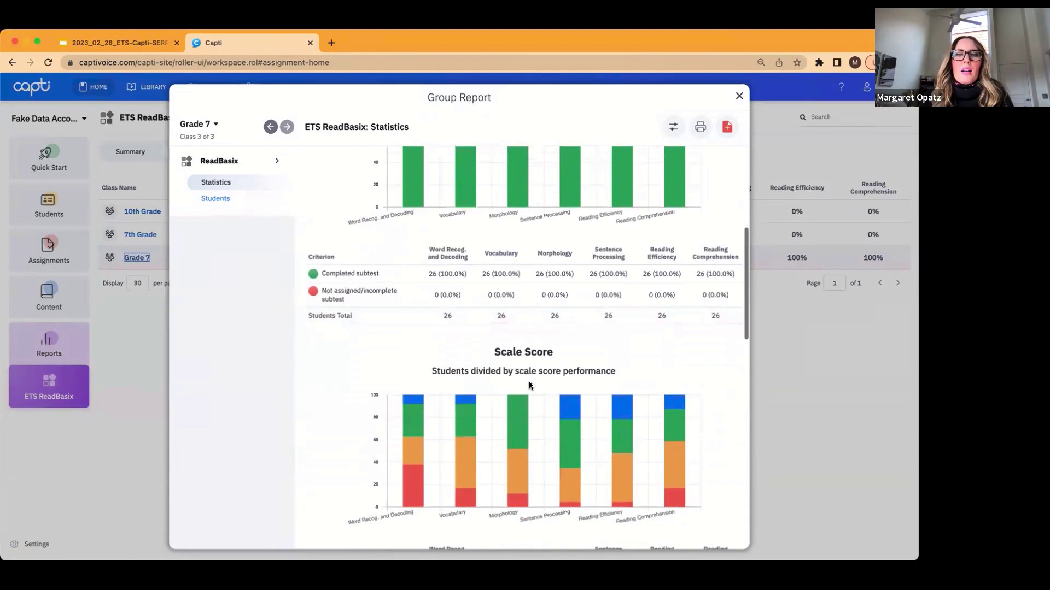
scroll(529, 384, "down", 4)
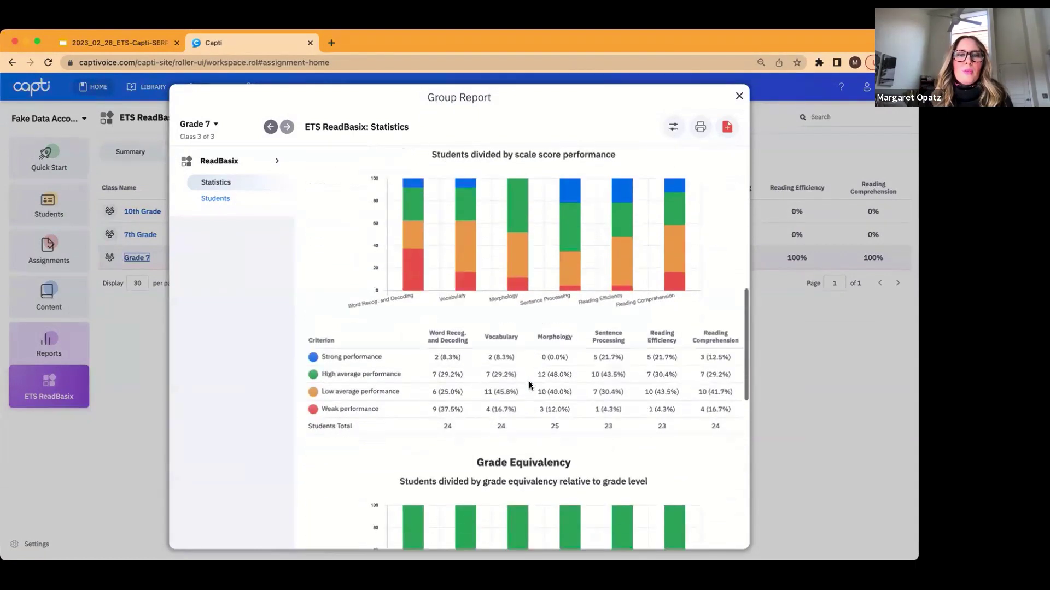
scroll(529, 385, "down", 2)
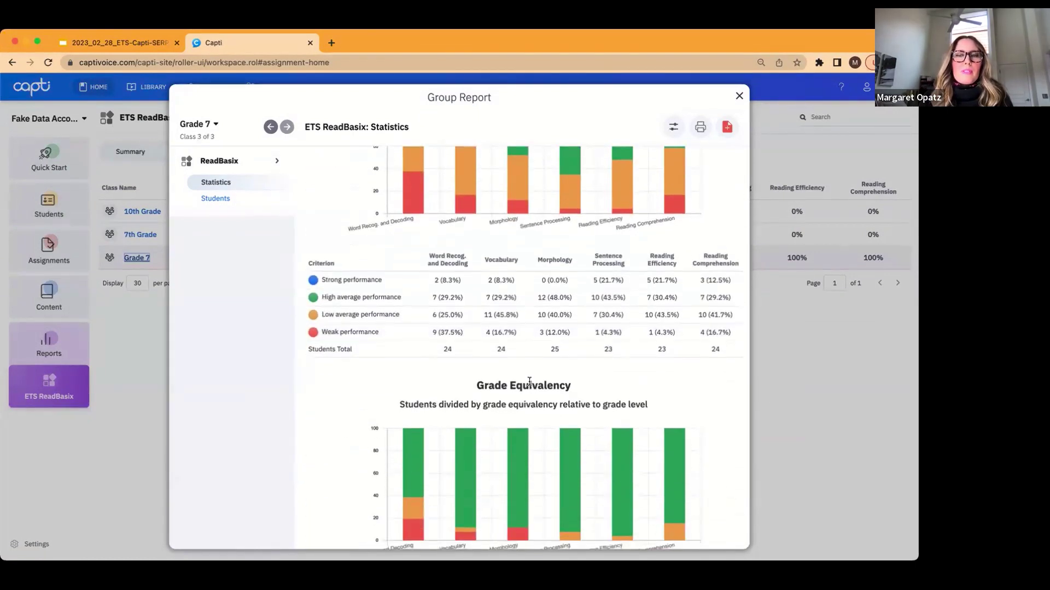
scroll(529, 382, "down", 1)
scroll(529, 382, "down", 4)
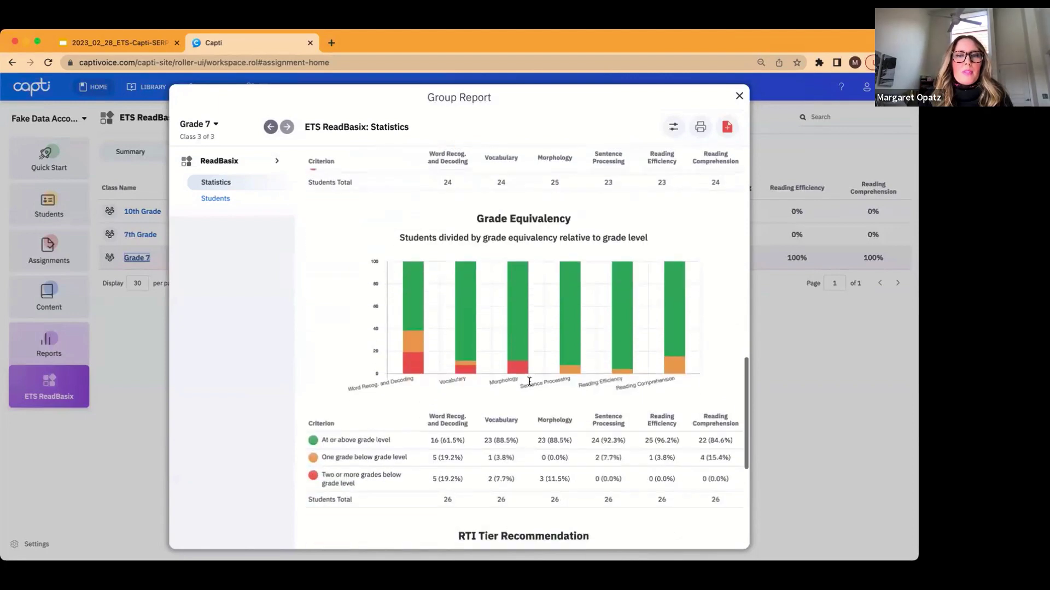
scroll(529, 383, "down", 1)
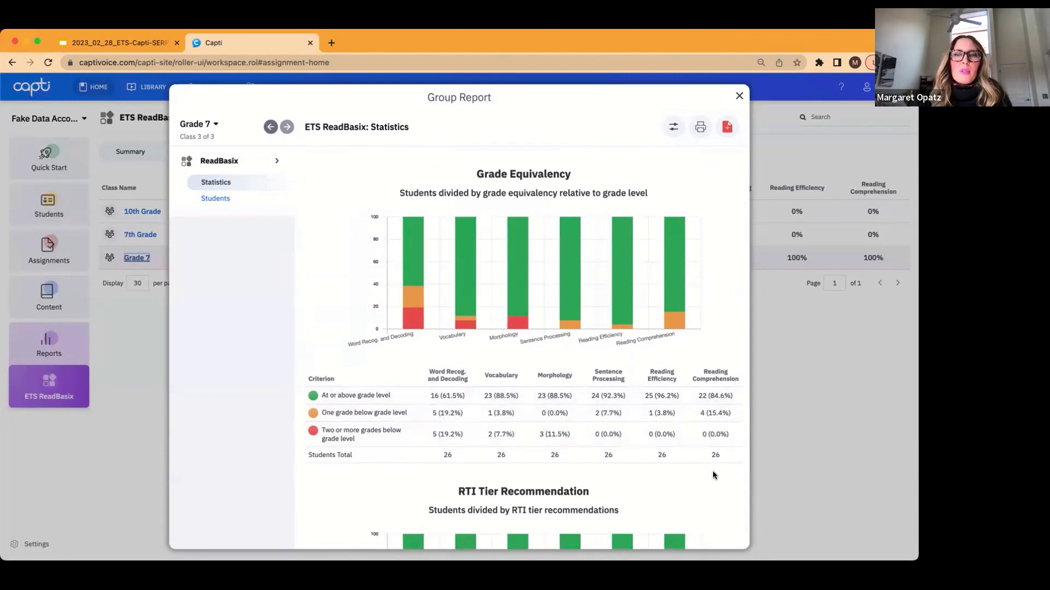
scroll(713, 473, "down", 2)
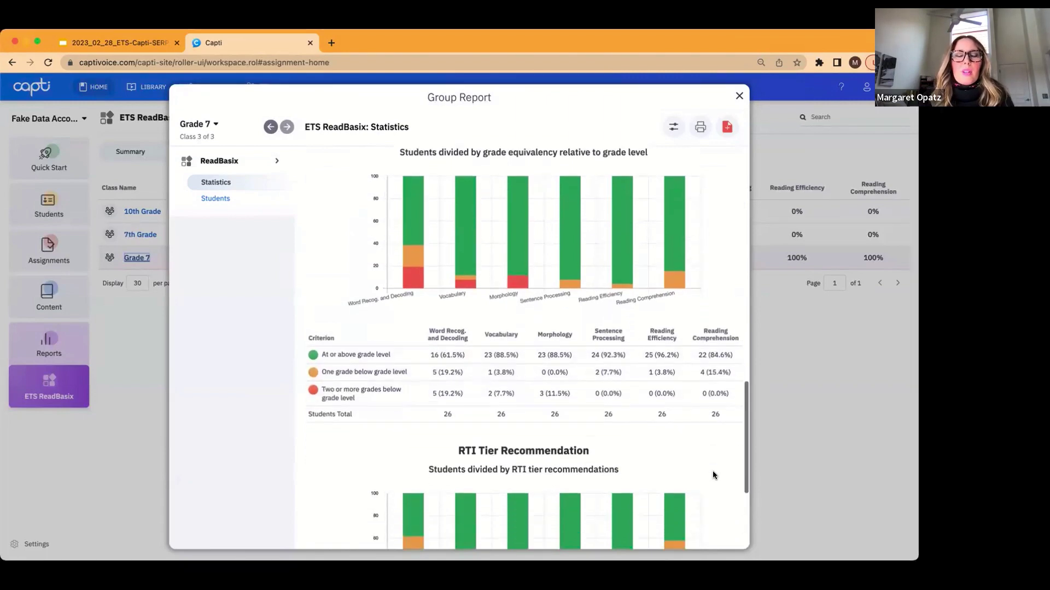
scroll(712, 471, "down", 3)
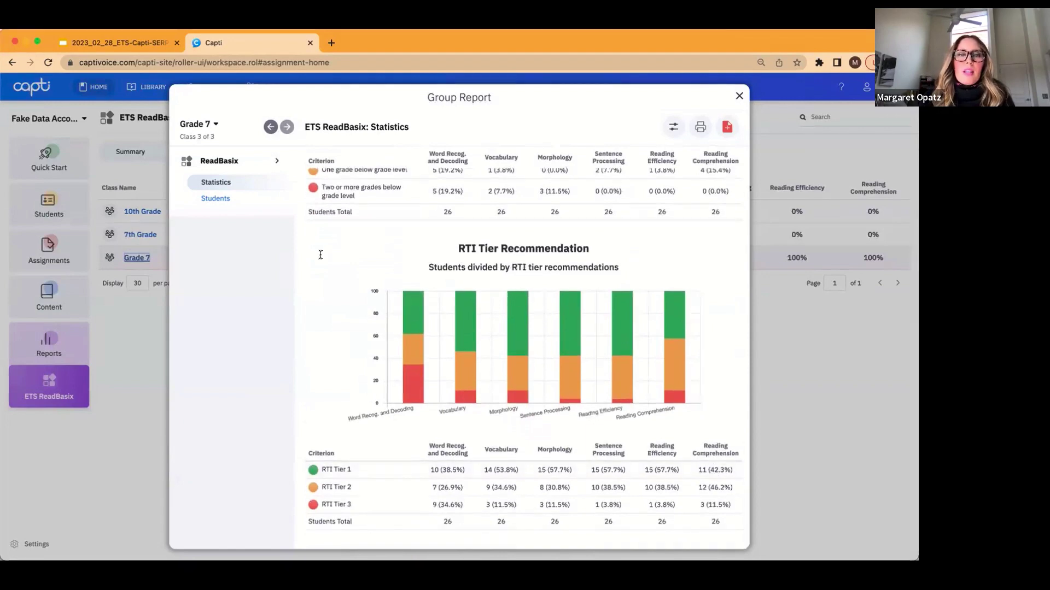
mouse_move(416, 343)
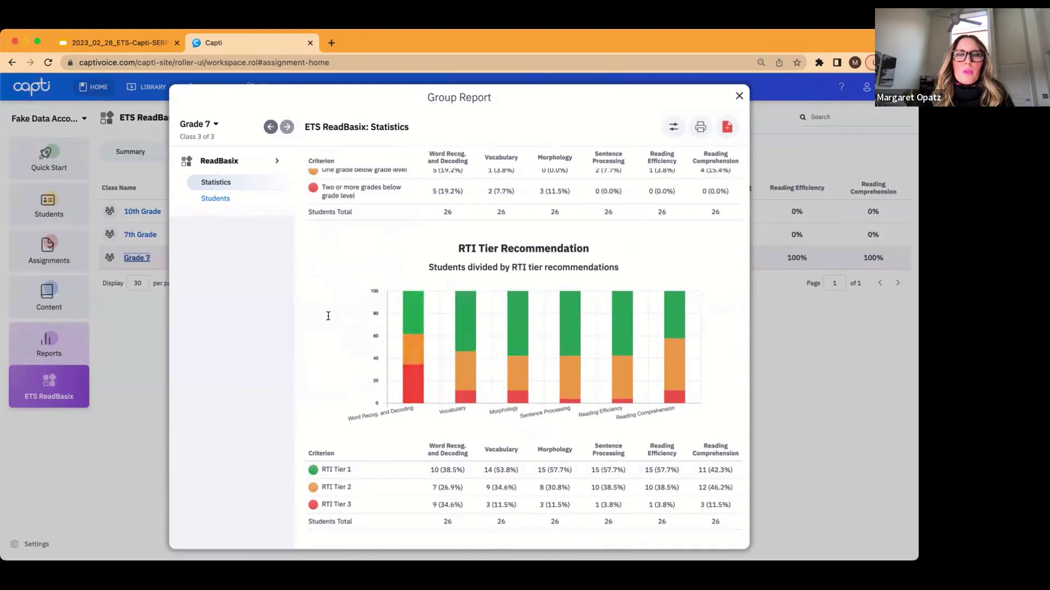
Show per-student scores, open one student's summative report, and view its Report History
left_click(216, 199)
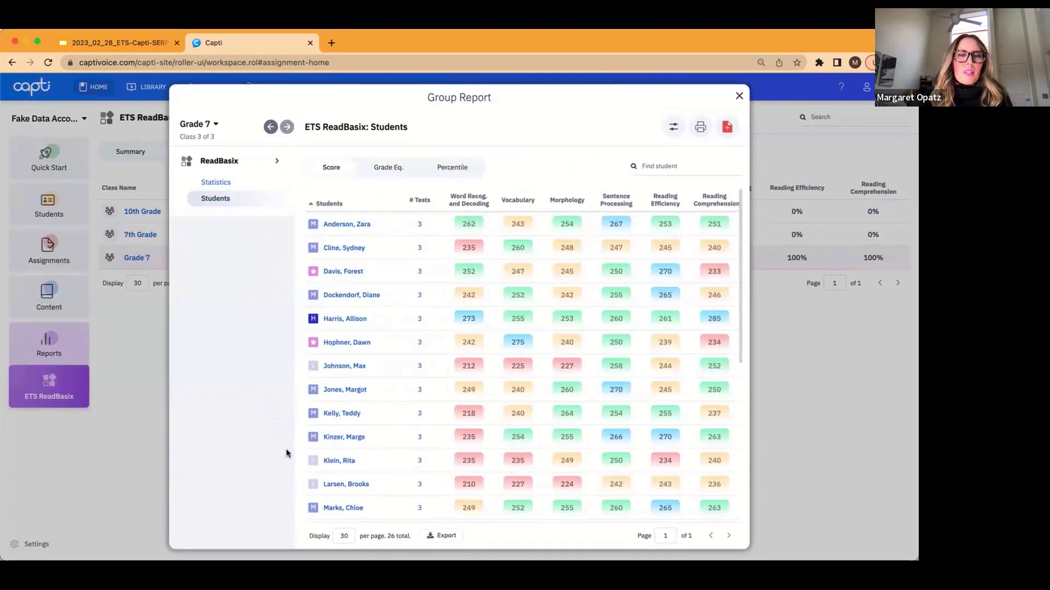
left_click(341, 509)
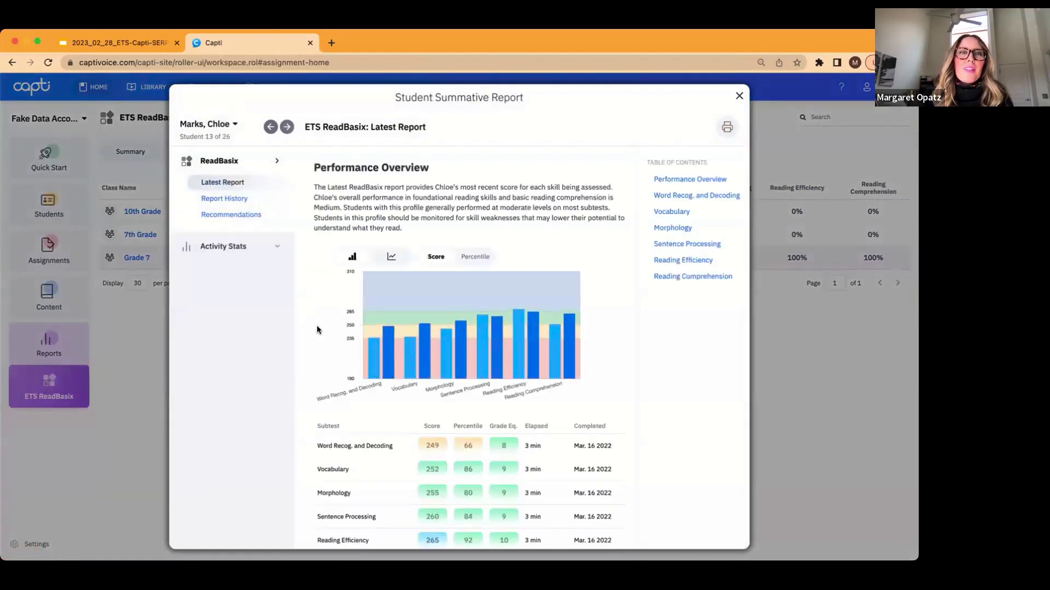
left_click(225, 199)
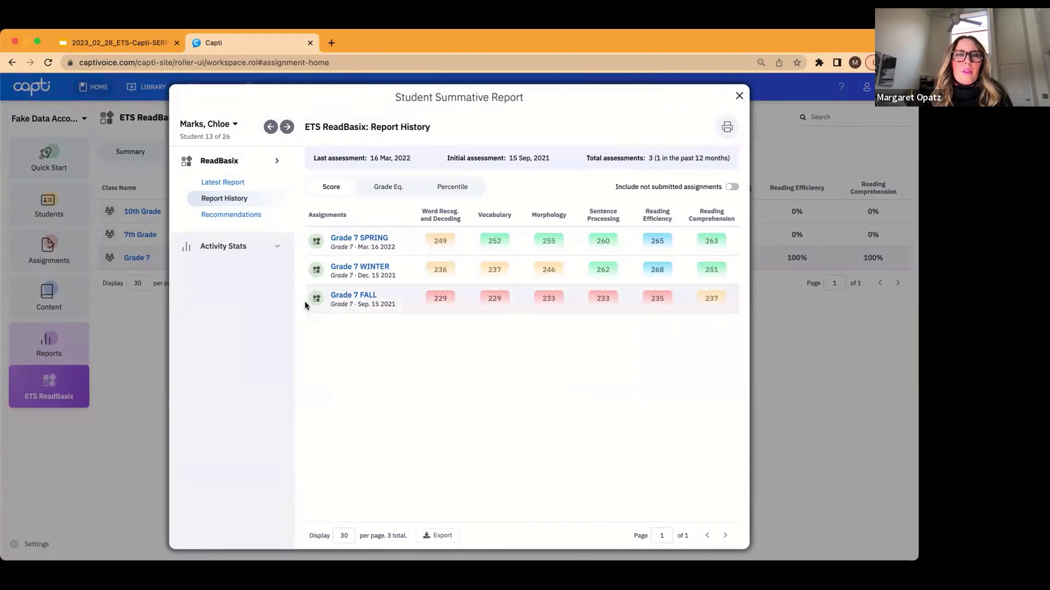
Inspect score details showing the student rising from 229–237 in Fall to 249–265 in Spring
mouse_move(309, 237)
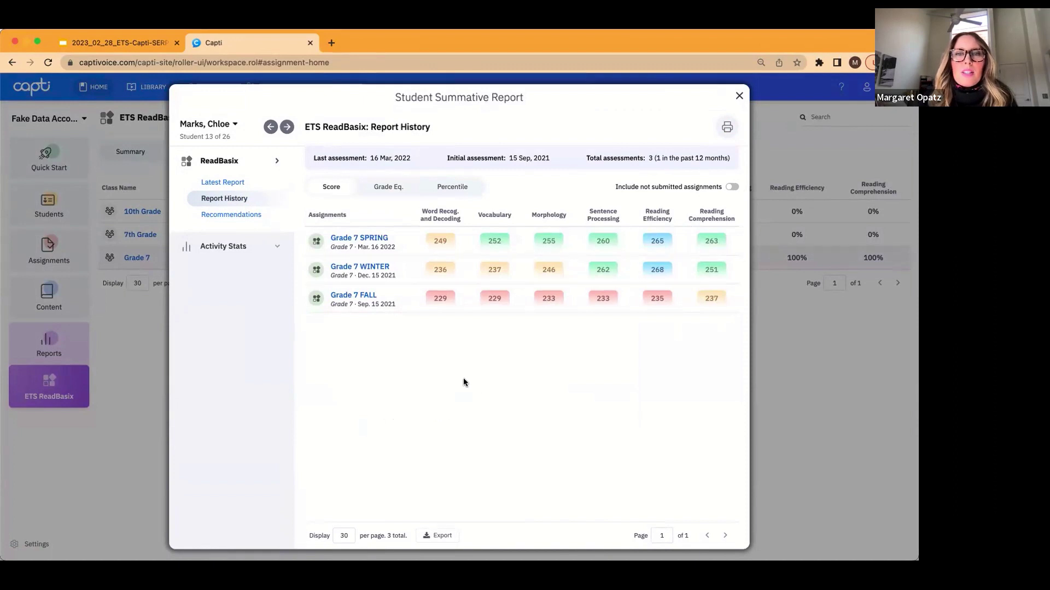
mouse_move(429, 304)
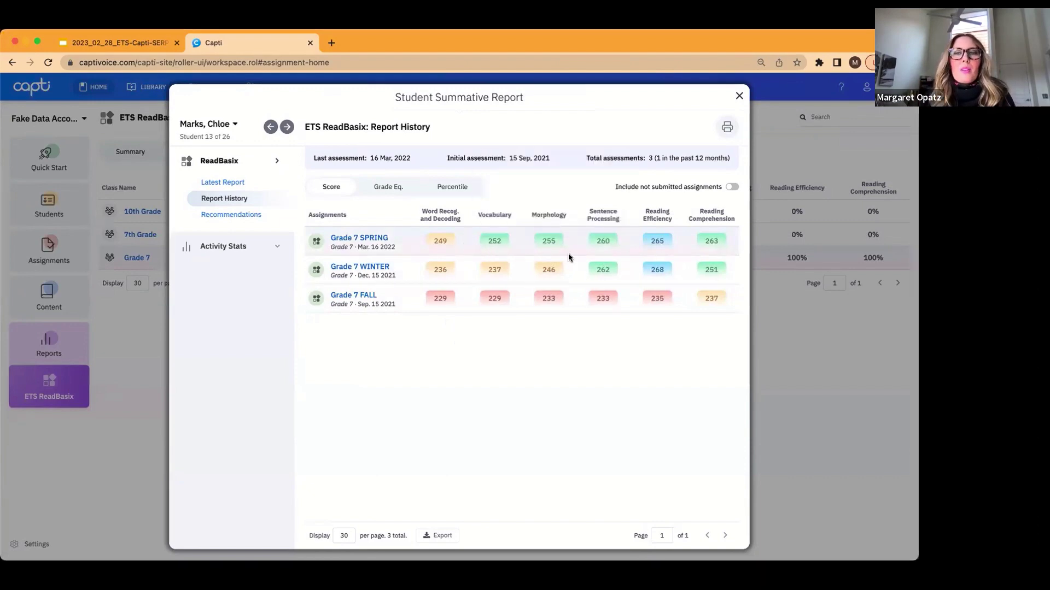
mouse_move(713, 246)
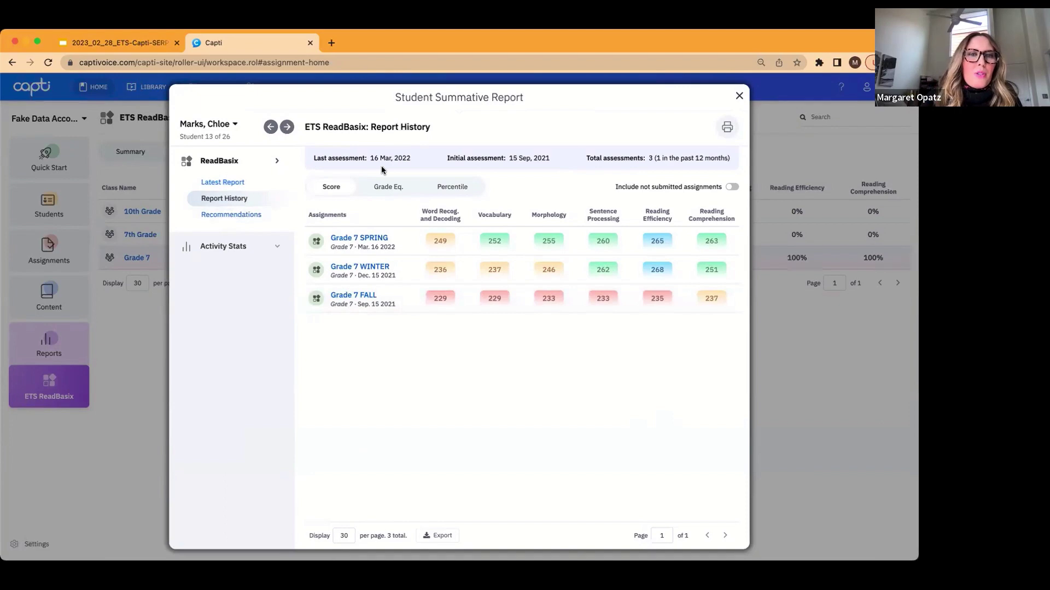
Open a second student's Report History, then view their ETS ReadBasix reading recommendations
left_click(739, 95)
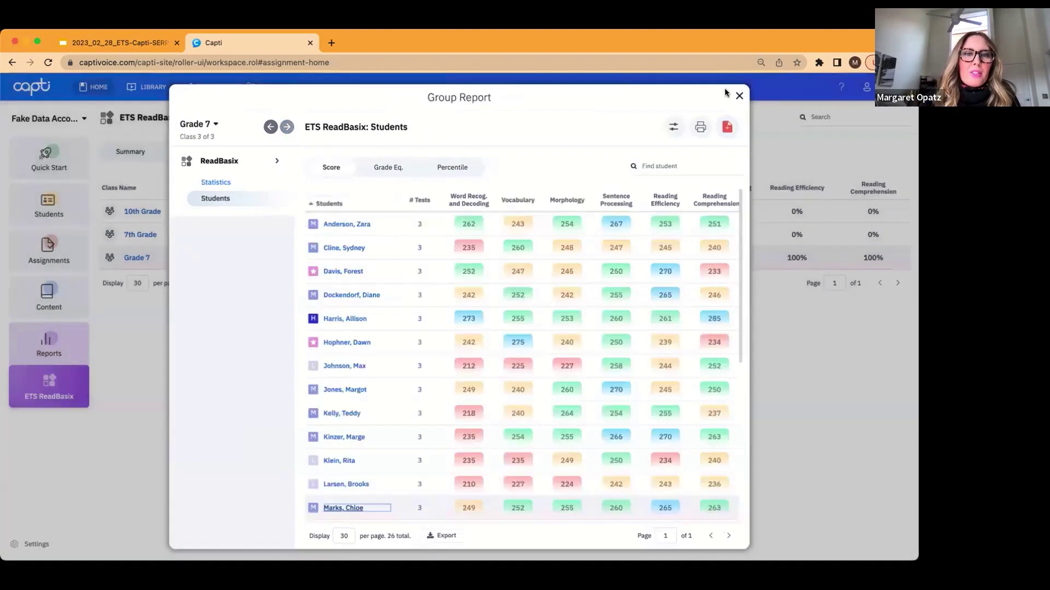
left_click(340, 321)
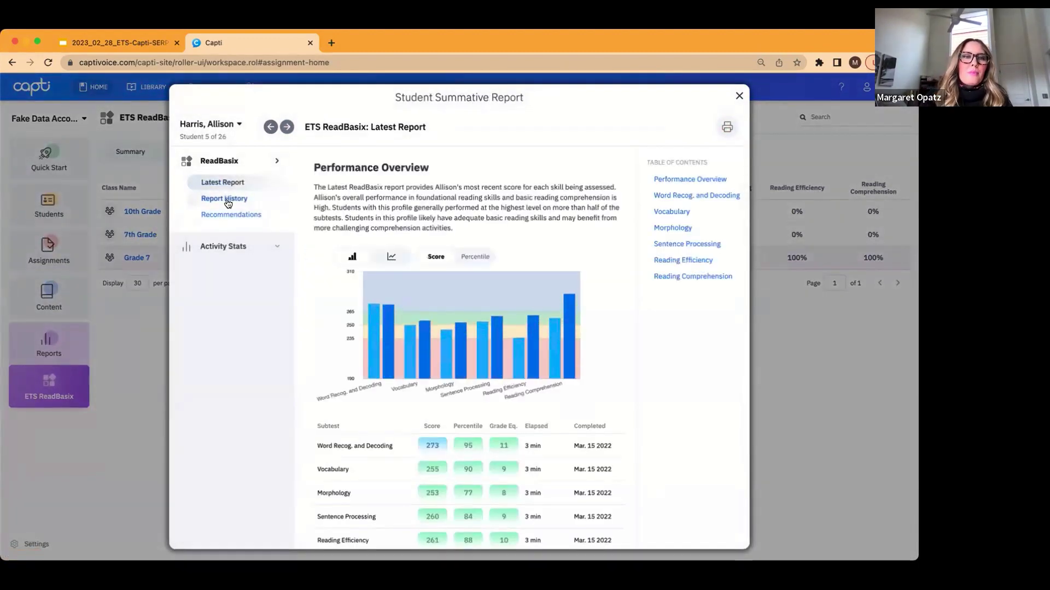
left_click(227, 200)
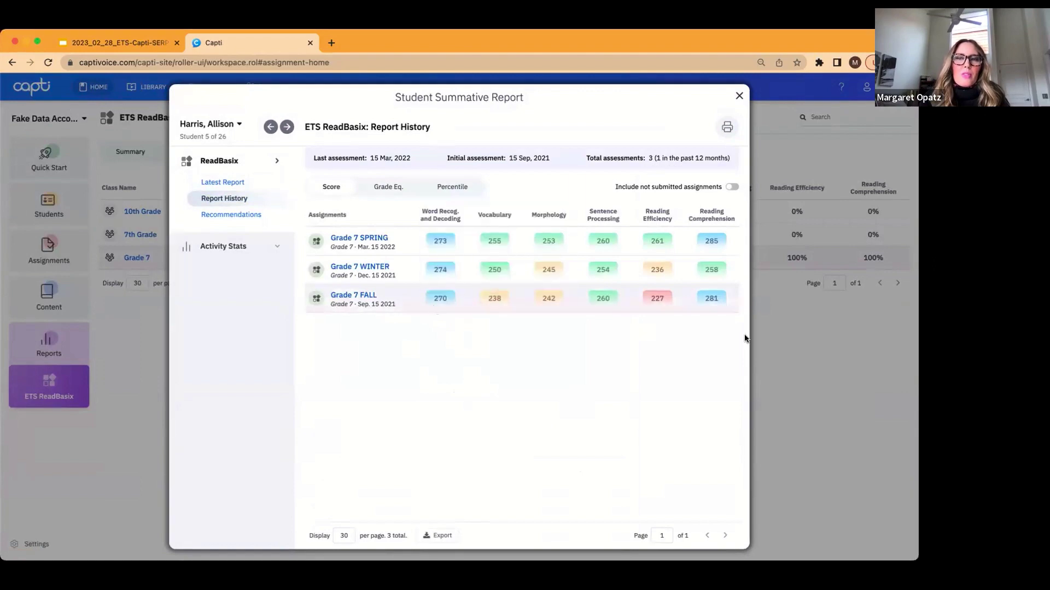
mouse_move(711, 306)
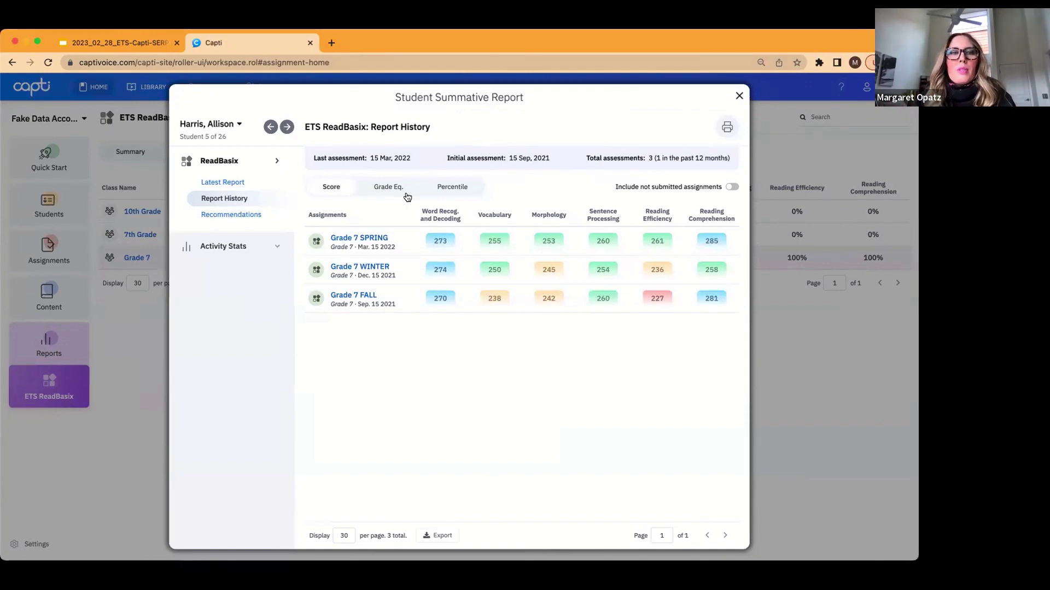
left_click(222, 214)
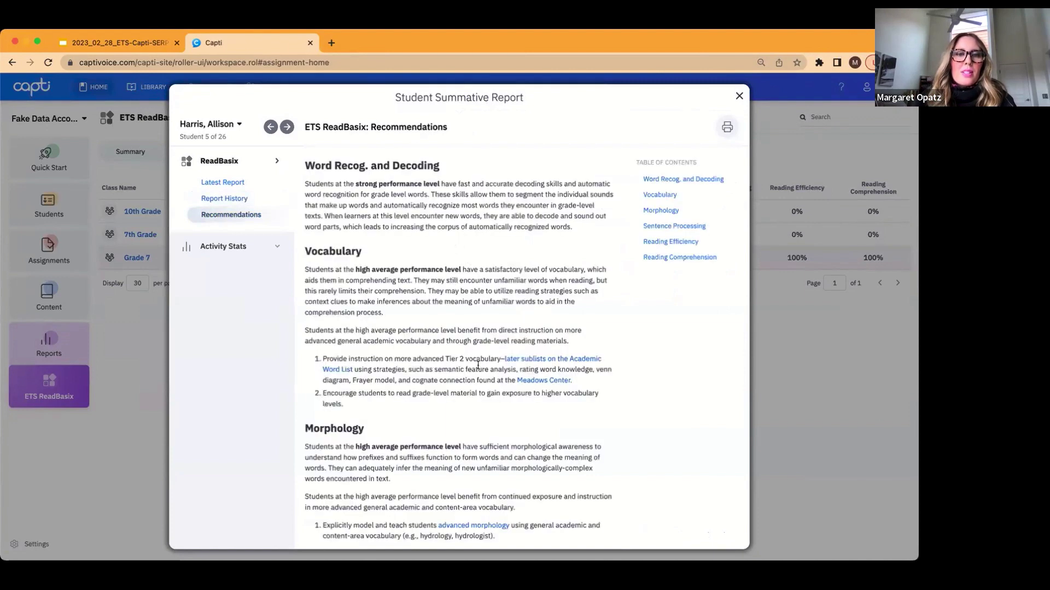
Return from the Capti report to the Google Slides presentation
key("super+Tab")
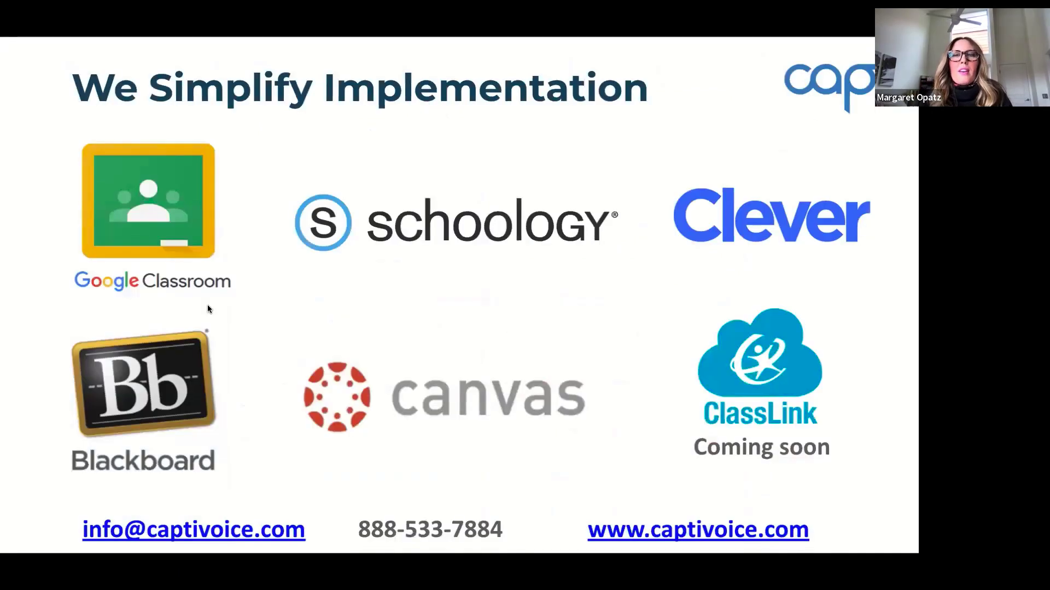